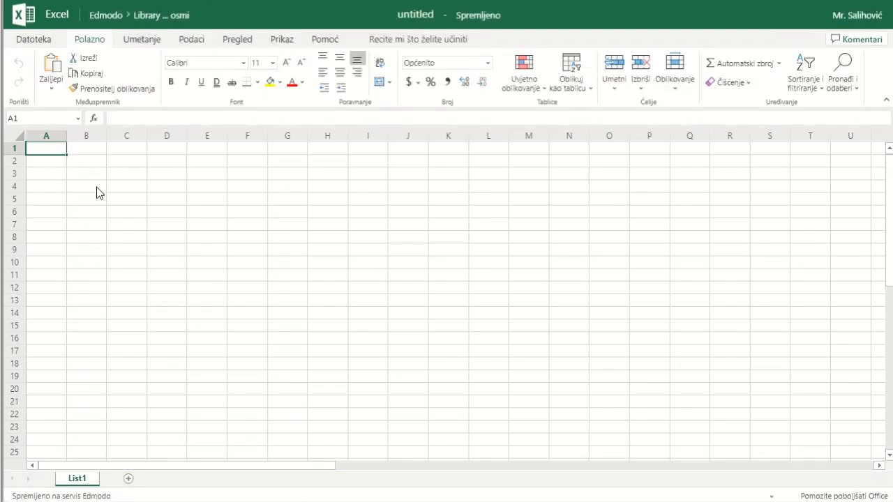
Enter the headers x in A1 and y=2x-1 in B1
text(x)
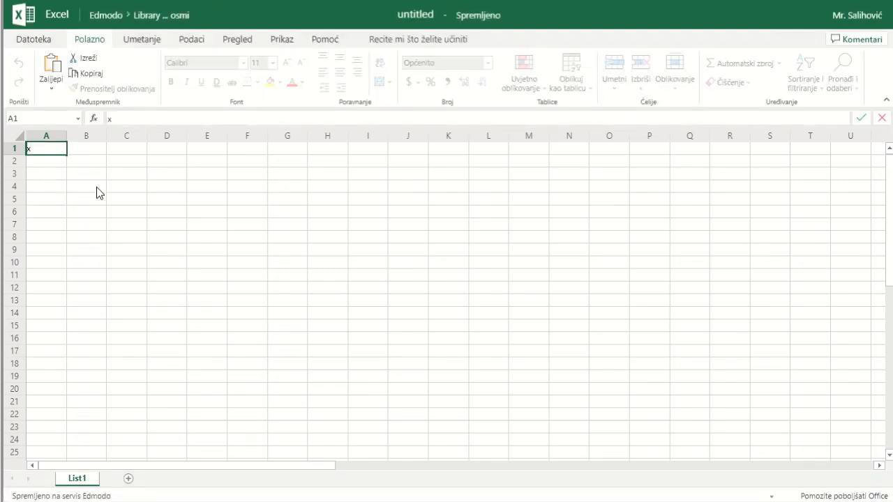
key(Tab)
text(y)
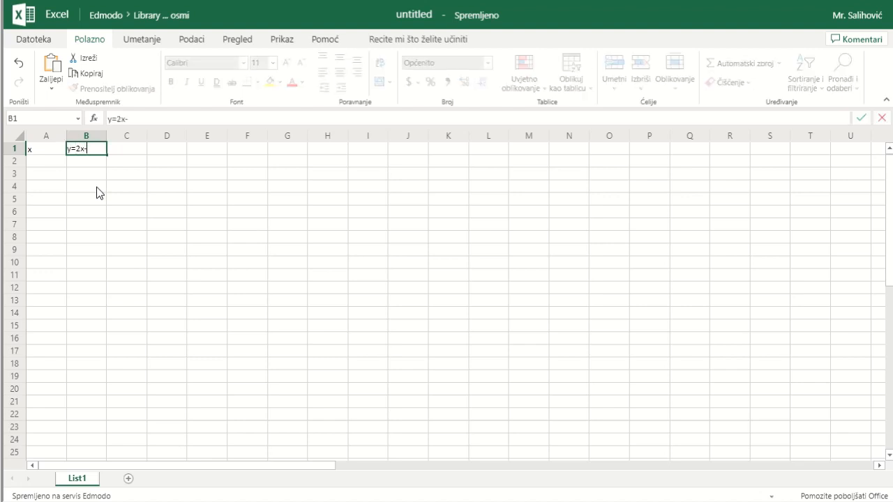
Enter 1 and 2 in A2 and A3 and extend the series down to 11 in A12
click(45, 165)
text(1)
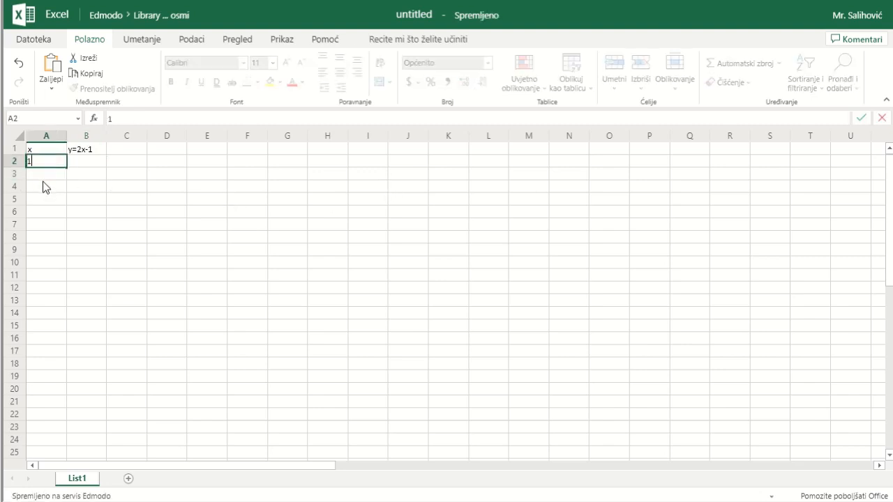
click(45, 176)
text(2)
click(51, 187)
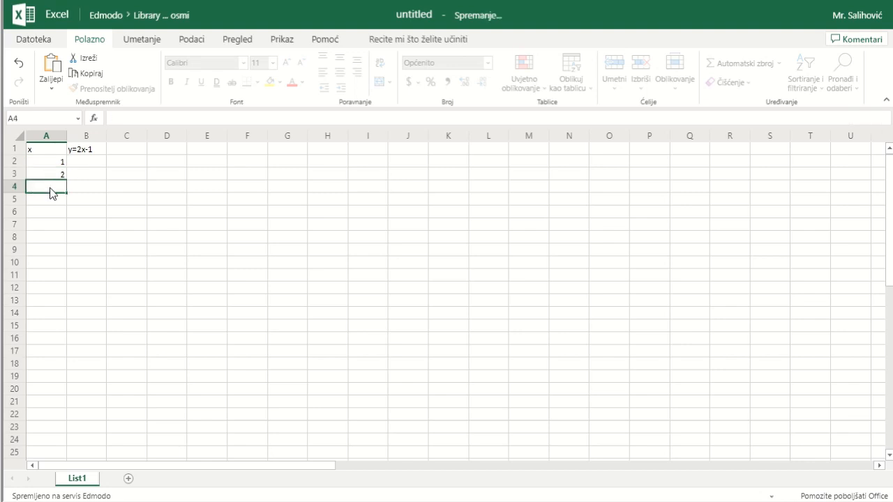
drag(61, 164, 65, 285)
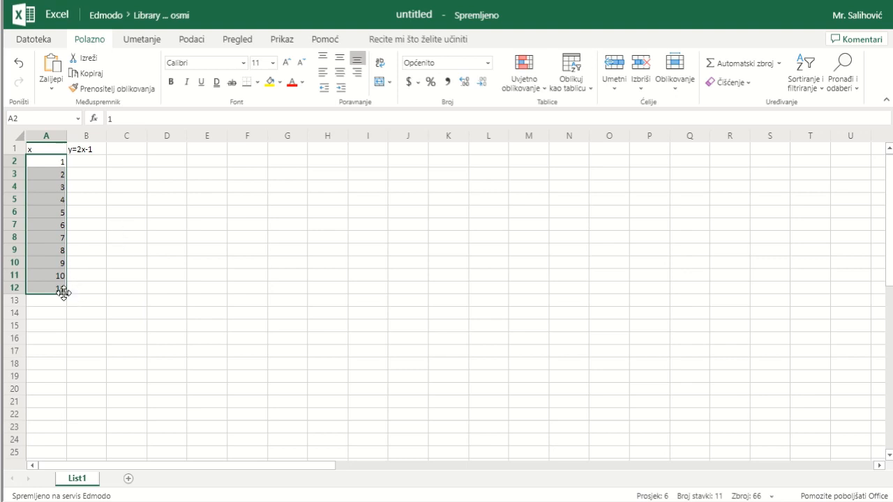
click(66, 292)
drag(66, 294, 64, 285)
Enter the formula =2*A2-1 in cell B2
click(94, 164)
text(=2*)
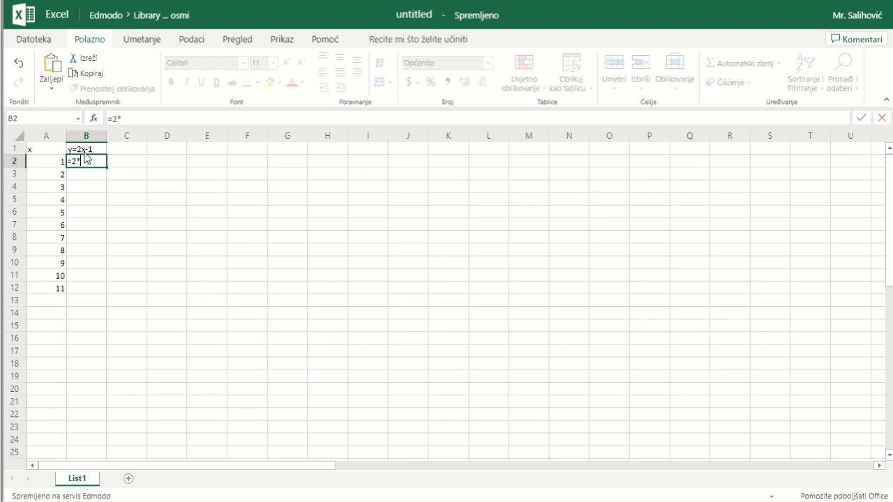
click(59, 165)
text(-1)
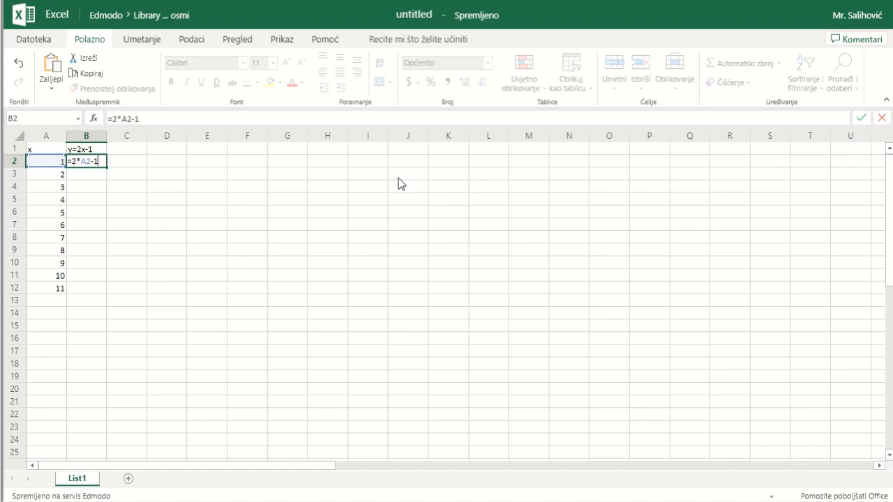
key(Return)
Fill the B2 formula down through B12
click(104, 163)
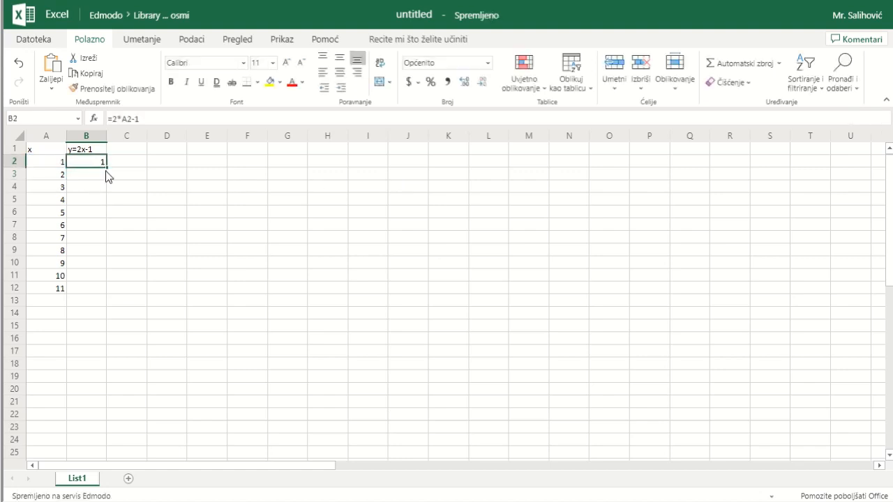
drag(106, 168, 103, 289)
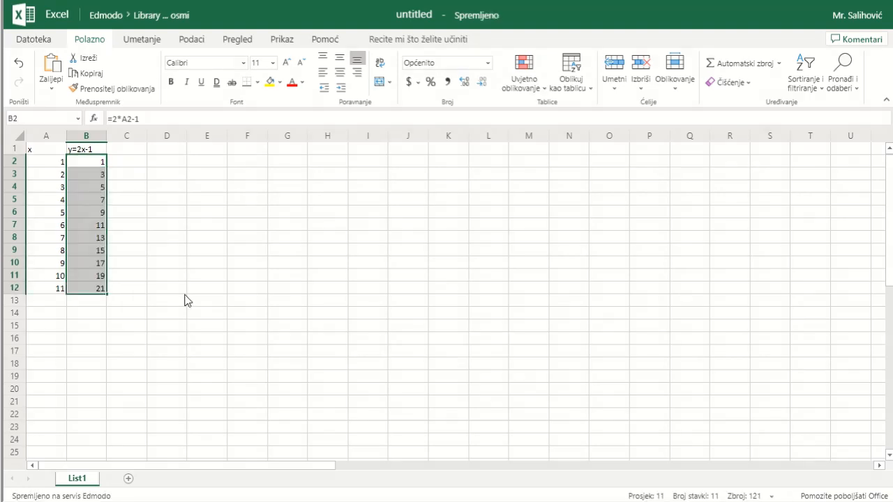
click(177, 288)
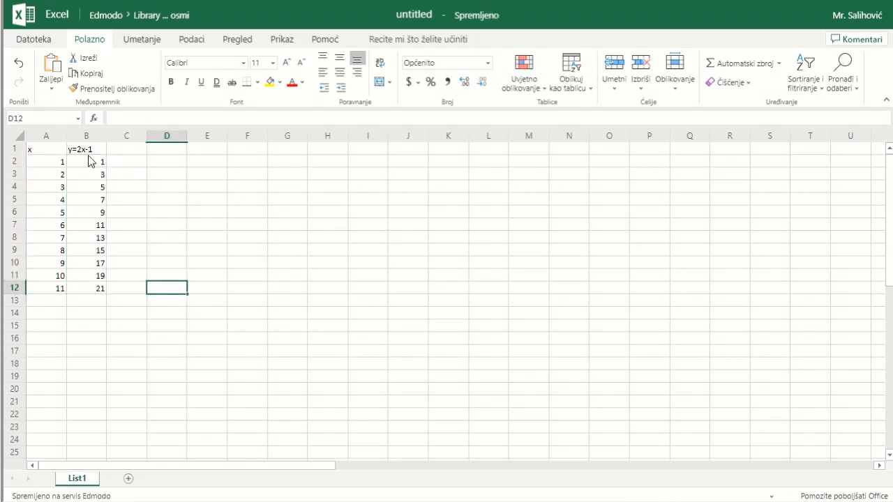
Insert a basic 2D line chart from the y values in B2:B12
drag(88, 160, 82, 298)
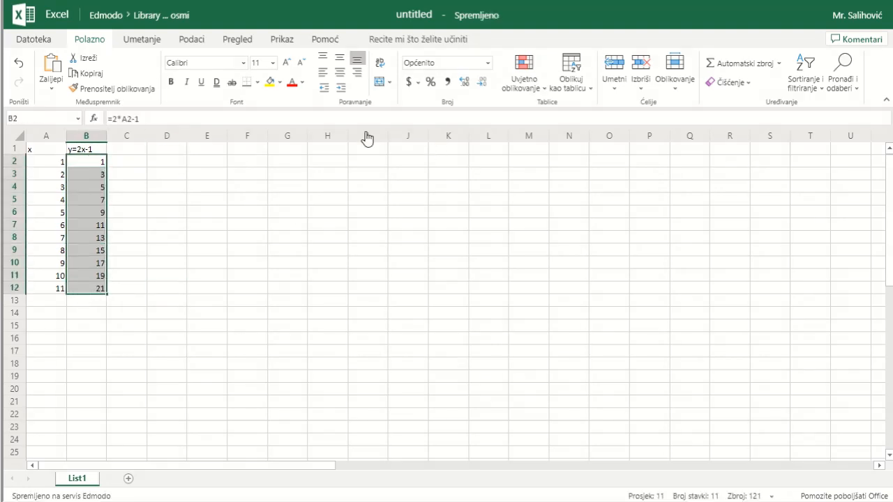
click(145, 40)
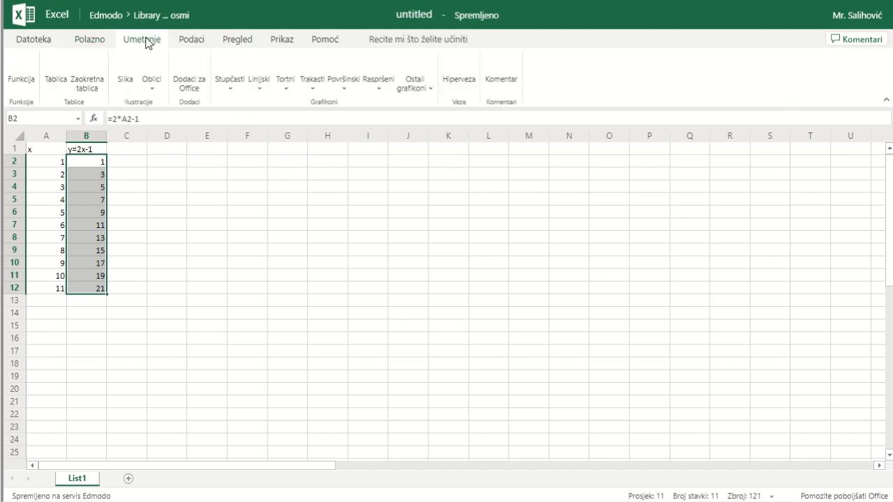
click(260, 90)
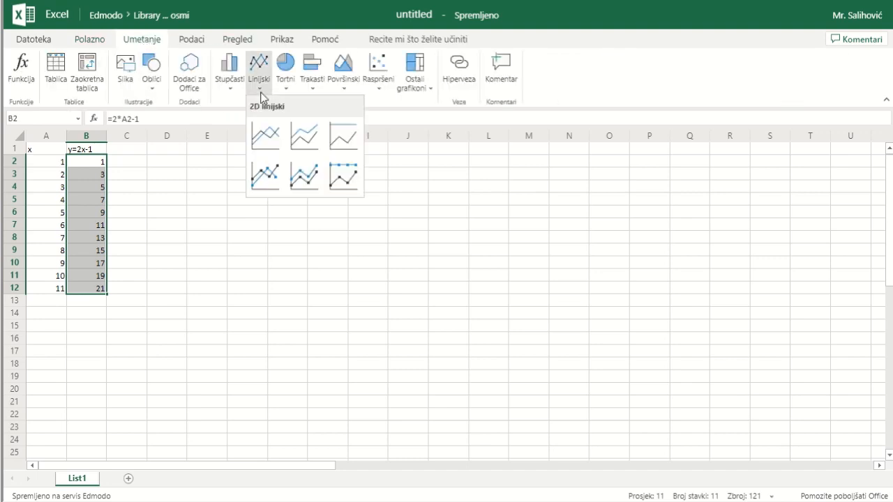
click(263, 137)
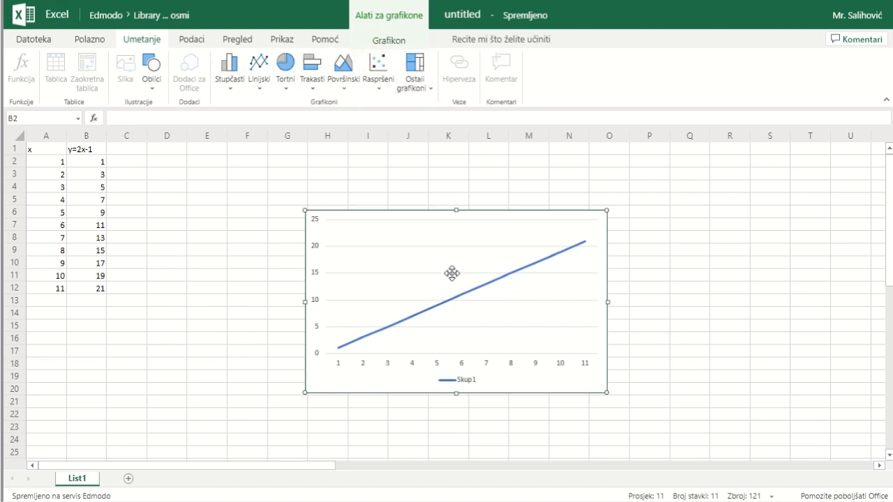
Add a centred overlay title reading "Linearna funkcija" to the line chart
click(386, 40)
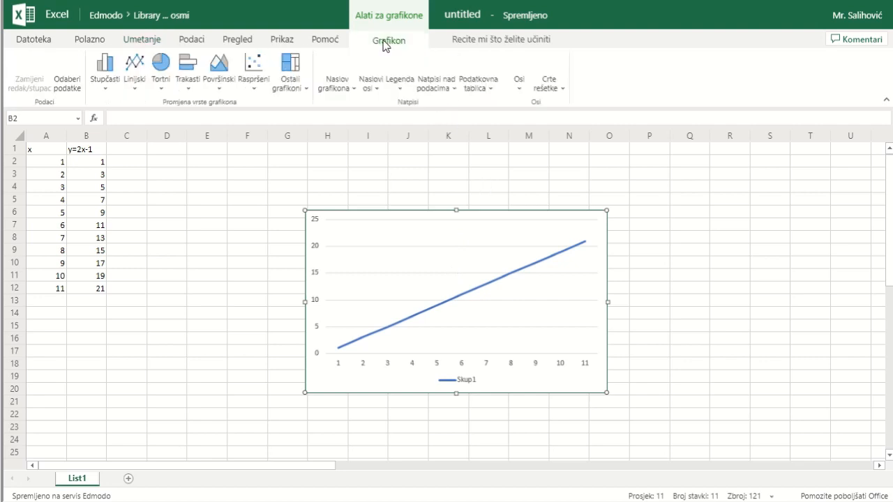
click(355, 91)
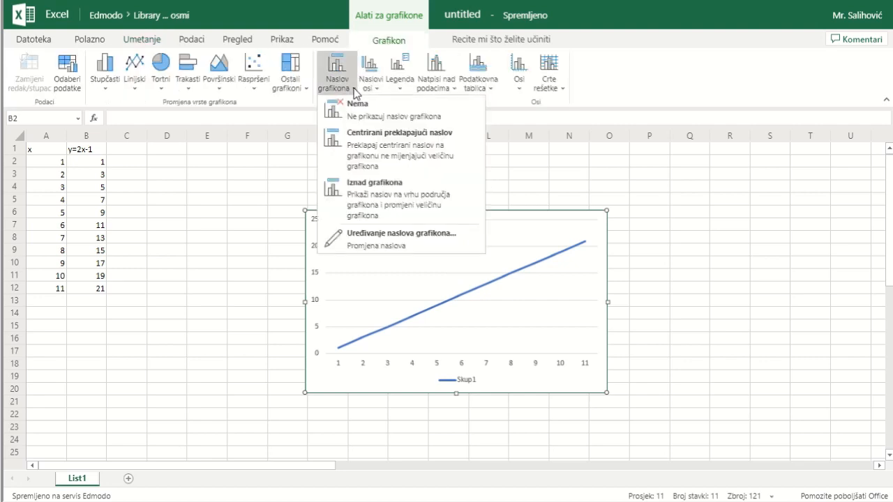
click(380, 149)
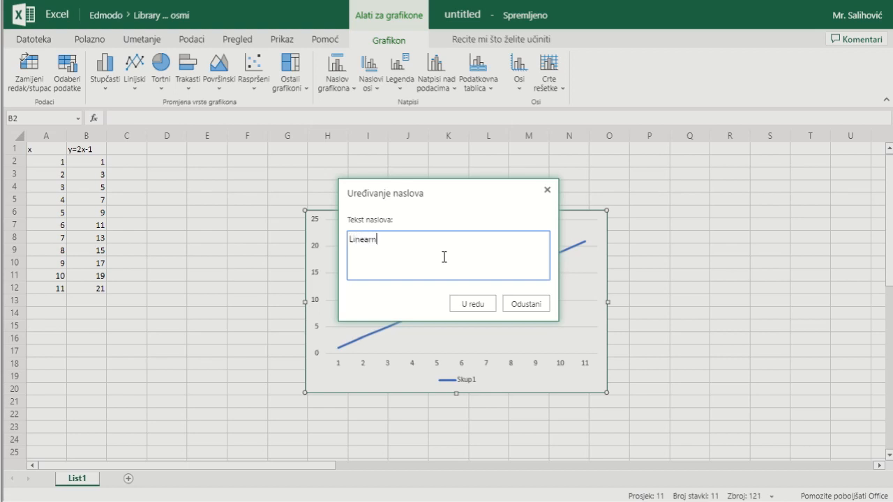
text(Linearna funkcija)
click(464, 306)
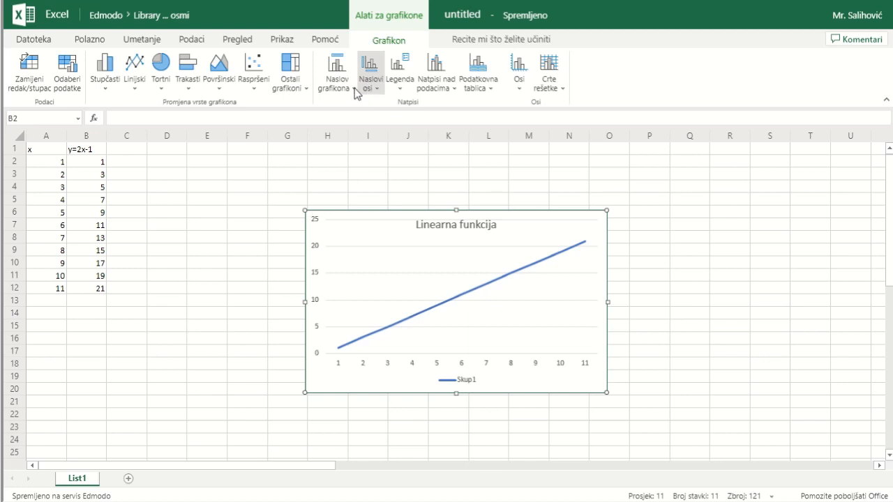
click(377, 90)
mouse_move(384, 108)
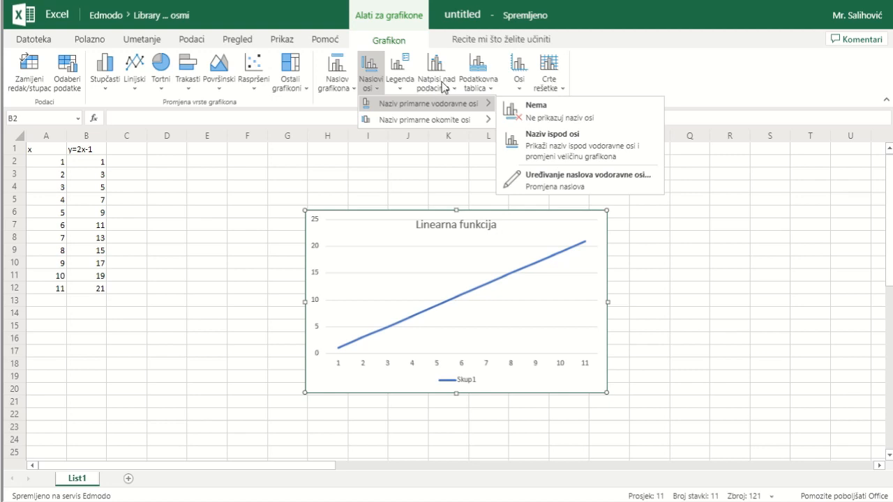
click(404, 84)
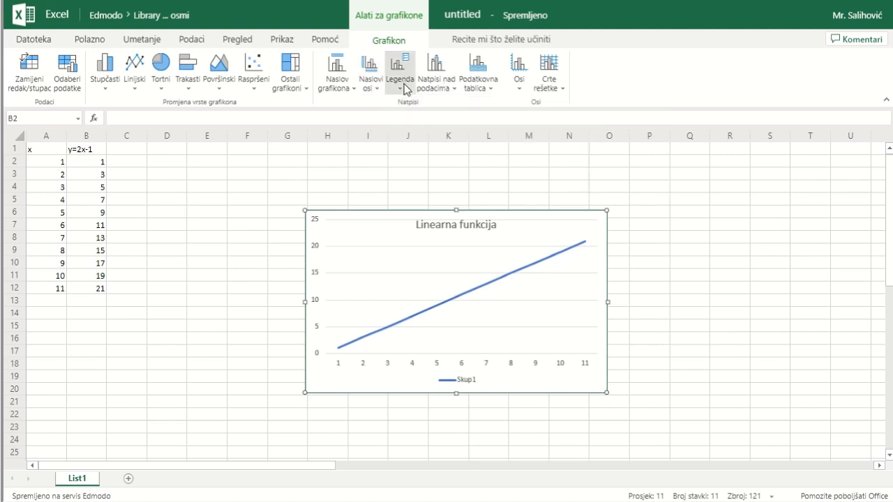
Turn off the chart's legend
click(401, 88)
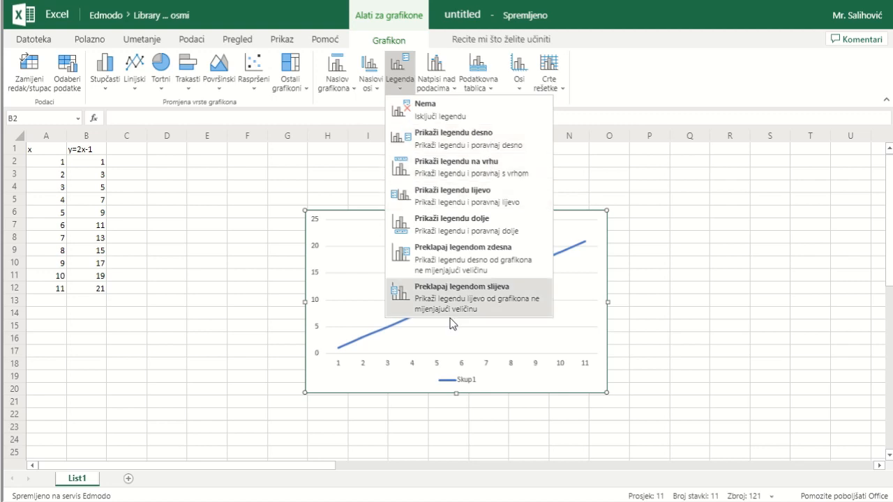
click(413, 114)
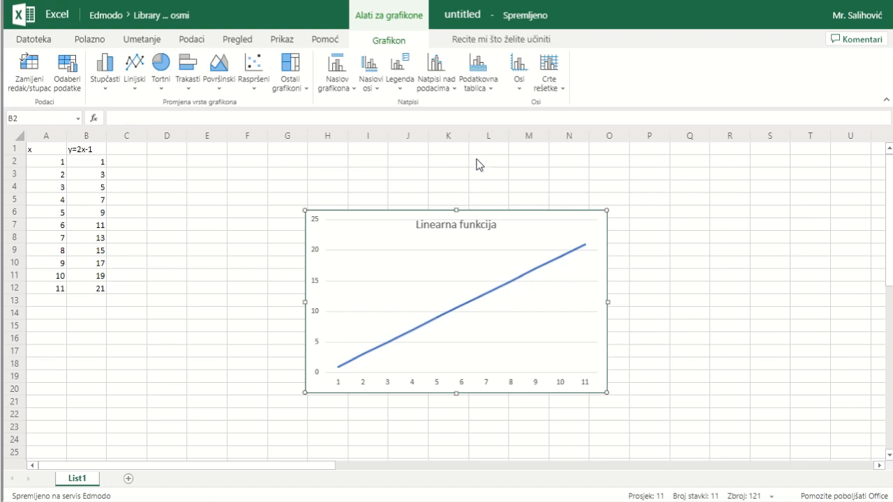
Show data labels to the left of the line's data points and switch them off again
click(452, 86)
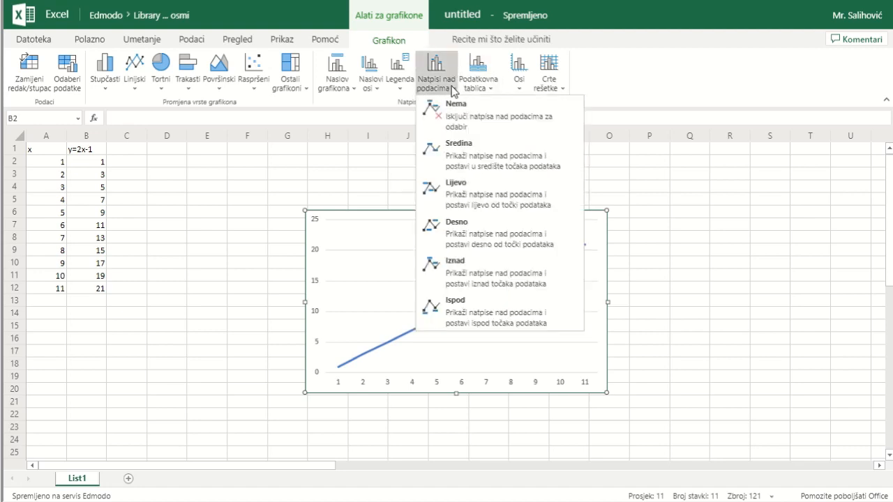
click(470, 188)
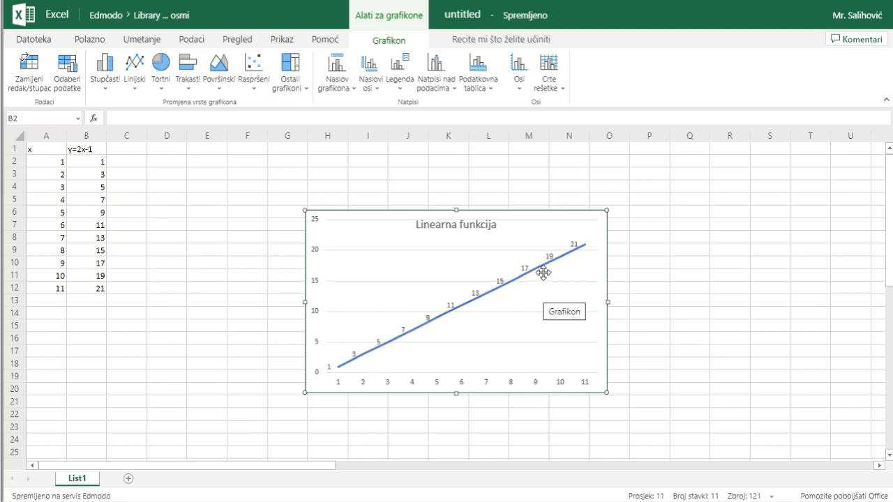
click(435, 92)
click(460, 119)
Show a data table without legend keys beneath the chart and remove it again
click(494, 89)
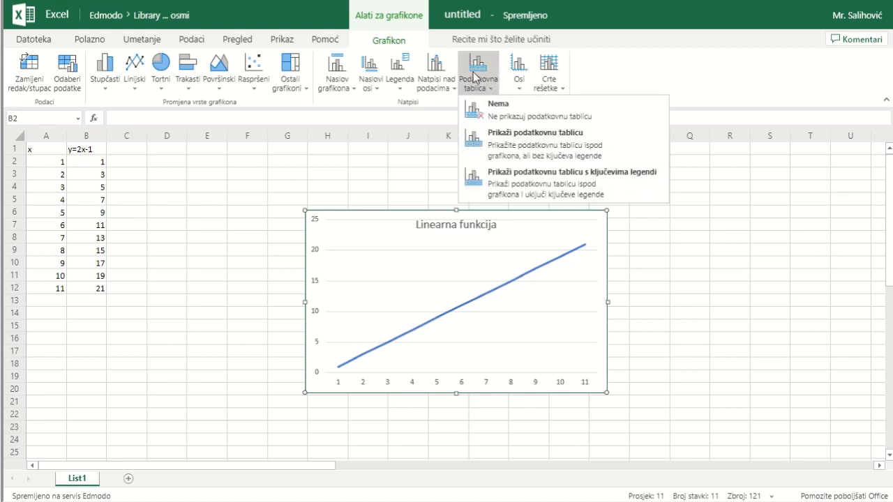
click(510, 146)
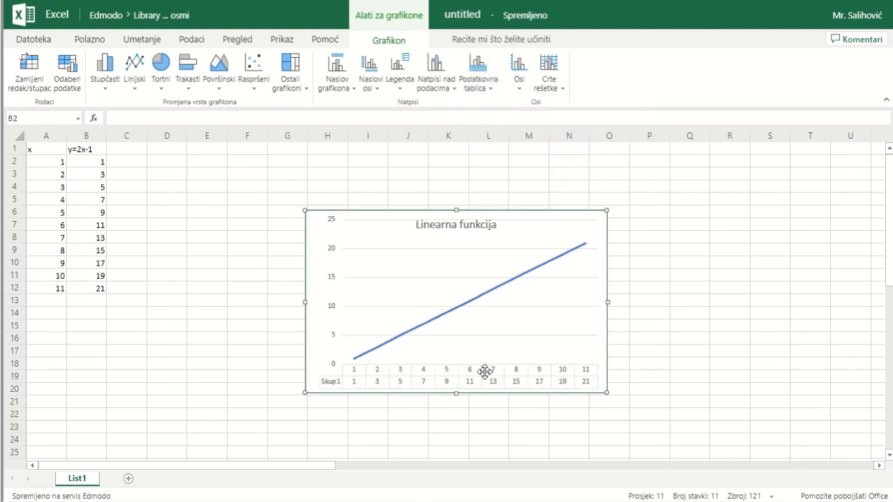
click(485, 90)
click(479, 112)
Set the chart's primary horizontal axis to run left to right and its primary vertical axis to the default display
click(519, 87)
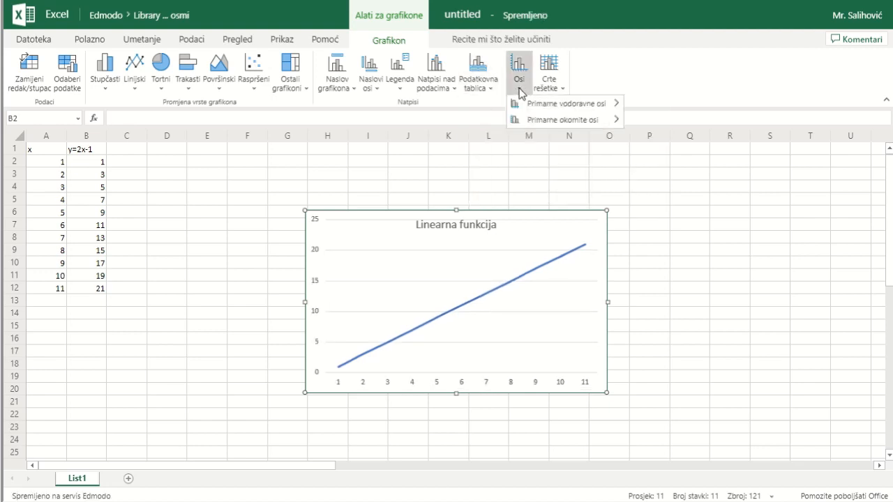
mouse_move(548, 102)
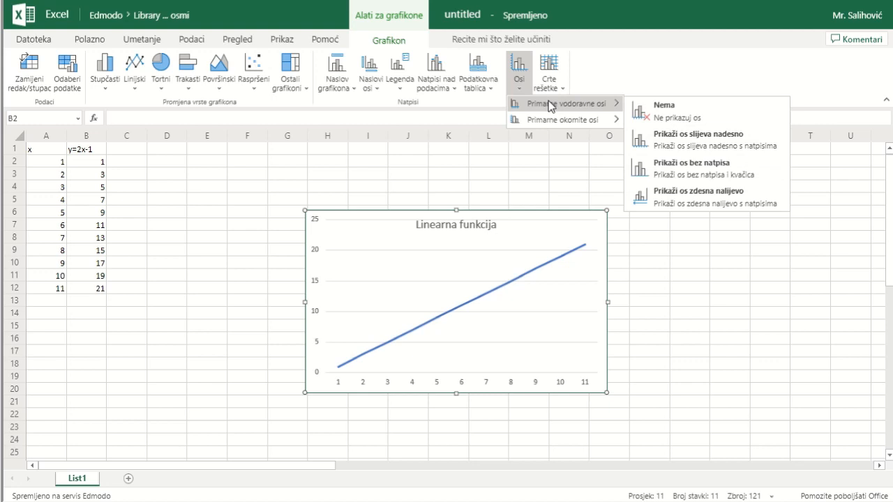
click(707, 146)
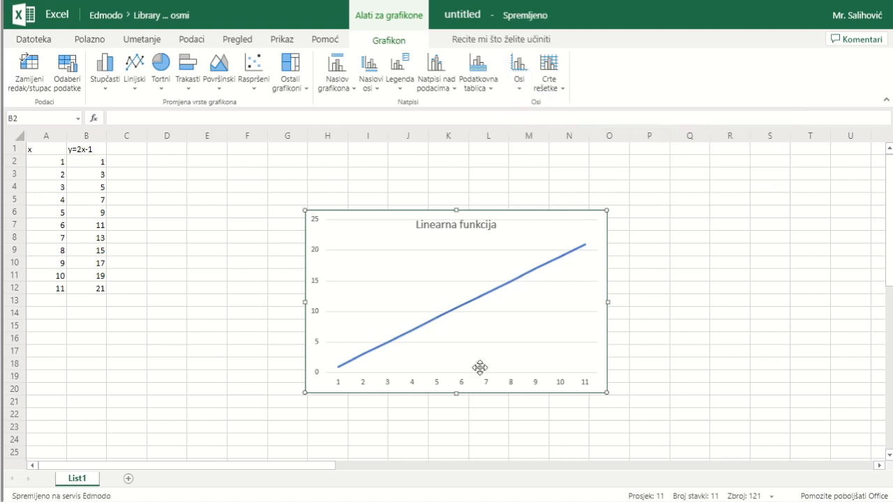
click(522, 87)
mouse_move(521, 121)
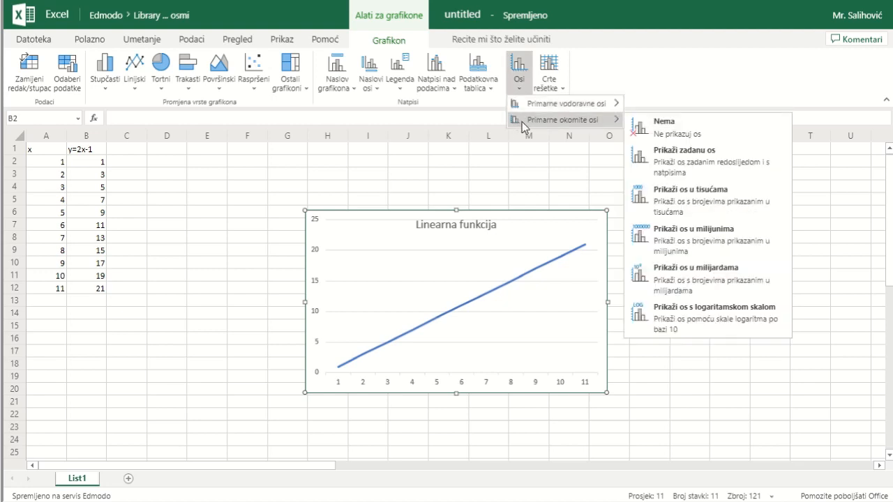
click(666, 159)
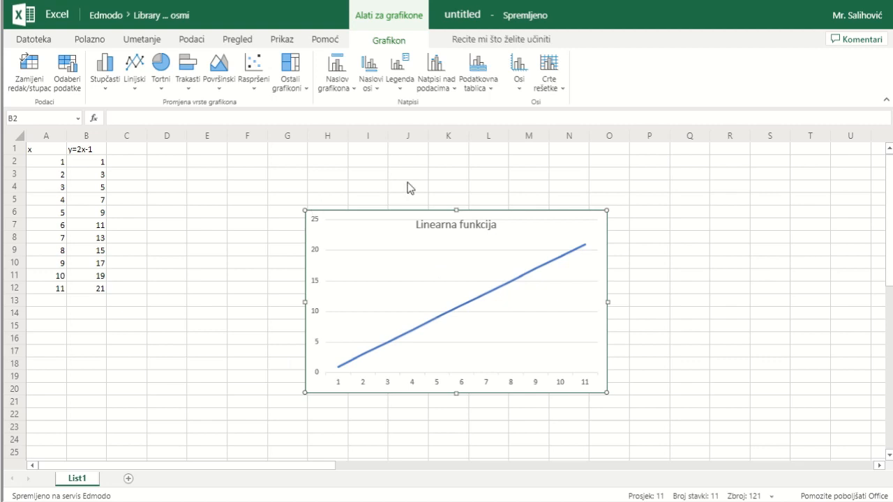
Set the chart's primary horizontal gridlines to major gridlines (Glavne crte rešetke)
click(558, 89)
mouse_move(579, 107)
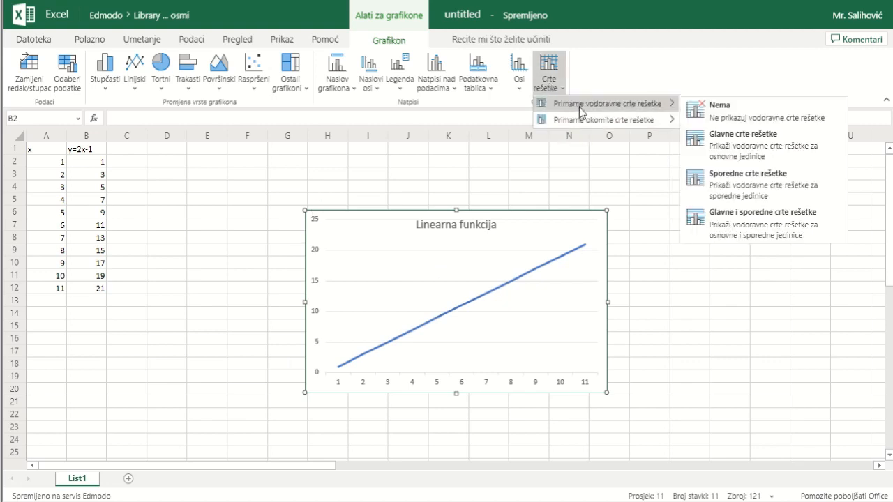
click(793, 145)
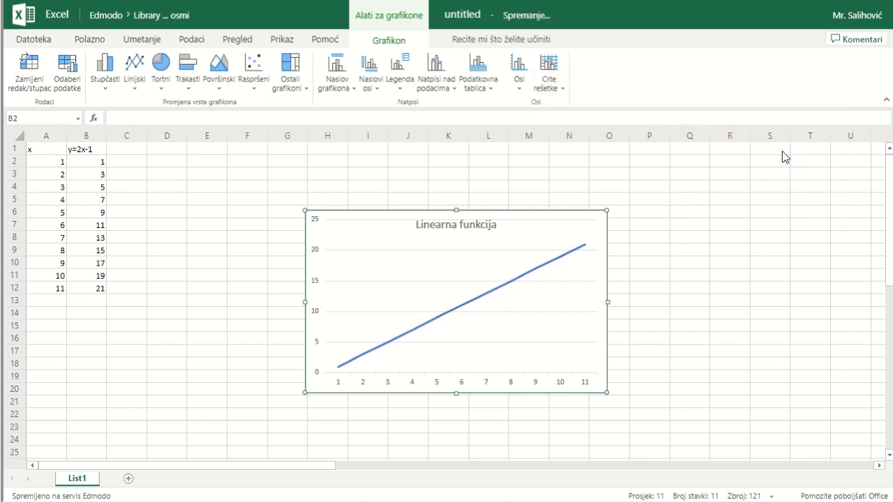
Switch the chart's primary horizontal gridlines to minor gridlines (Sporedne crte rešetke)
click(551, 83)
mouse_move(663, 105)
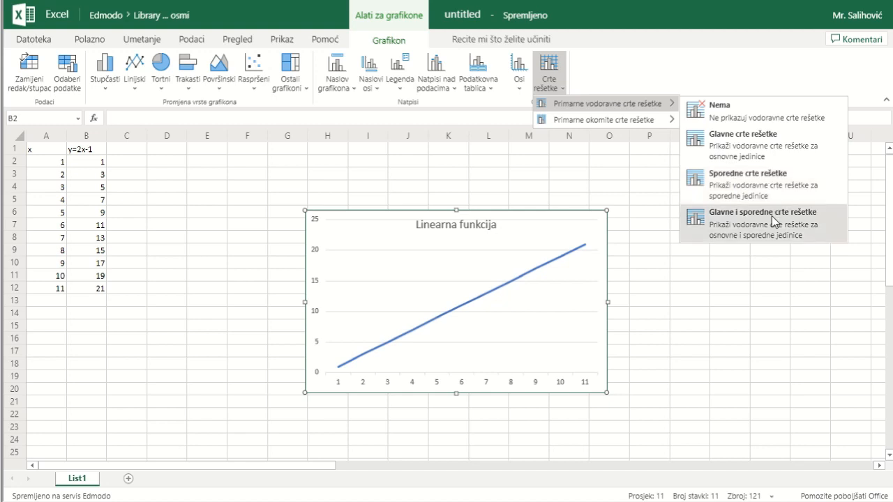
click(757, 177)
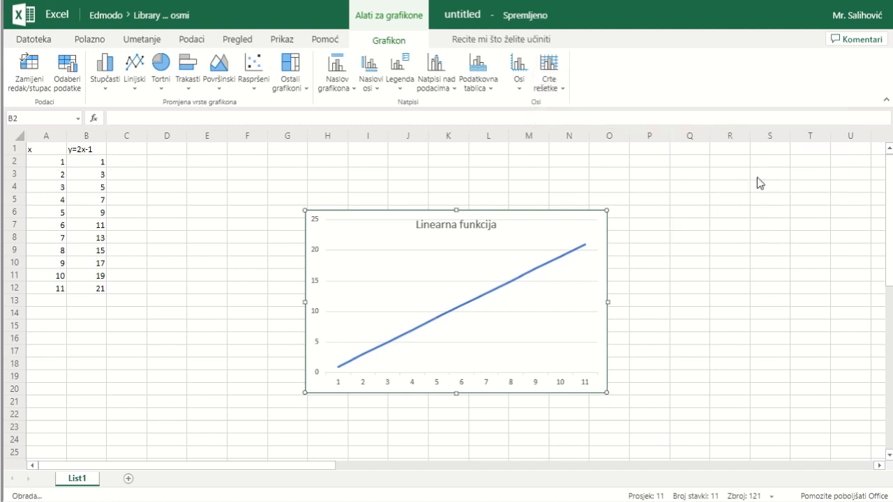
Set the chart's primary horizontal gridlines to major and minor gridlines (Glavne i sporedne crte rešetke)
click(554, 83)
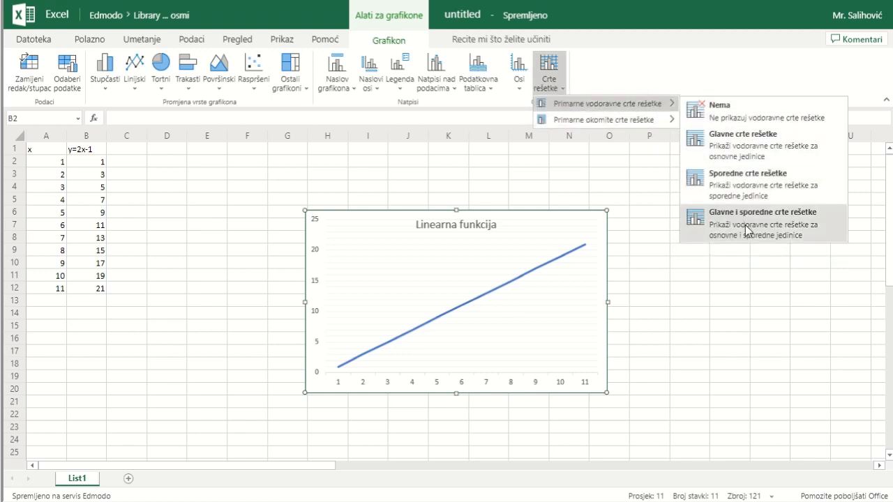
click(741, 212)
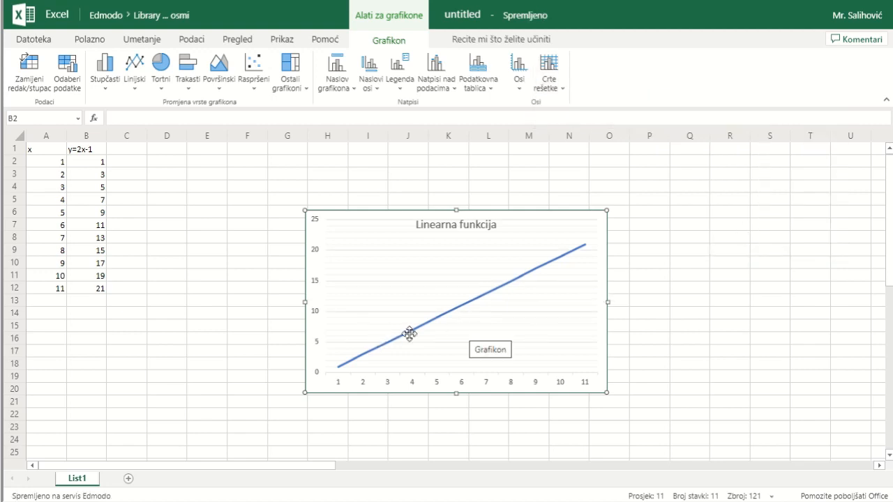
Try the chart's primary vertical gridlines as major gridlines (Glavne crte rešetke) and as minor gridlines (Sporedne crte rešetke)
click(547, 91)
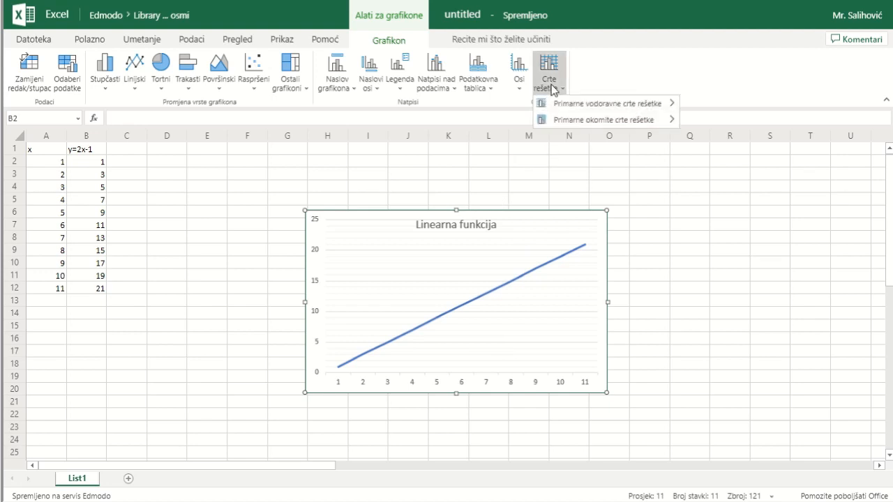
mouse_move(565, 119)
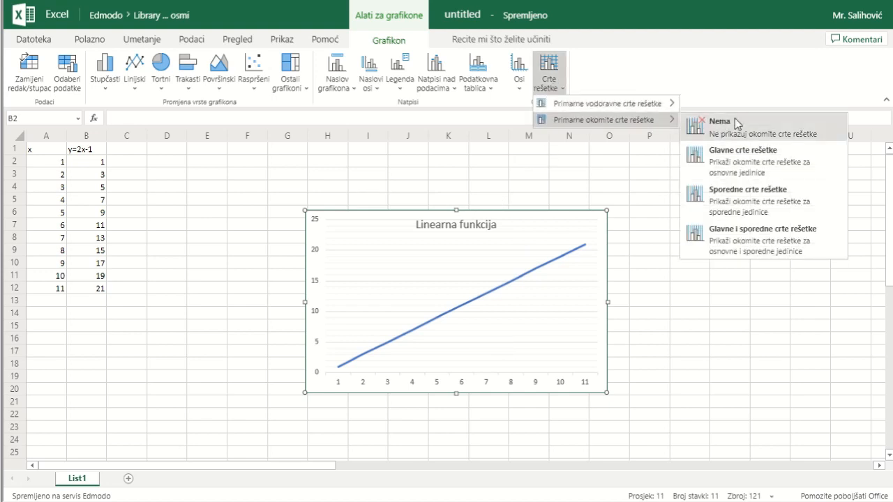
click(742, 164)
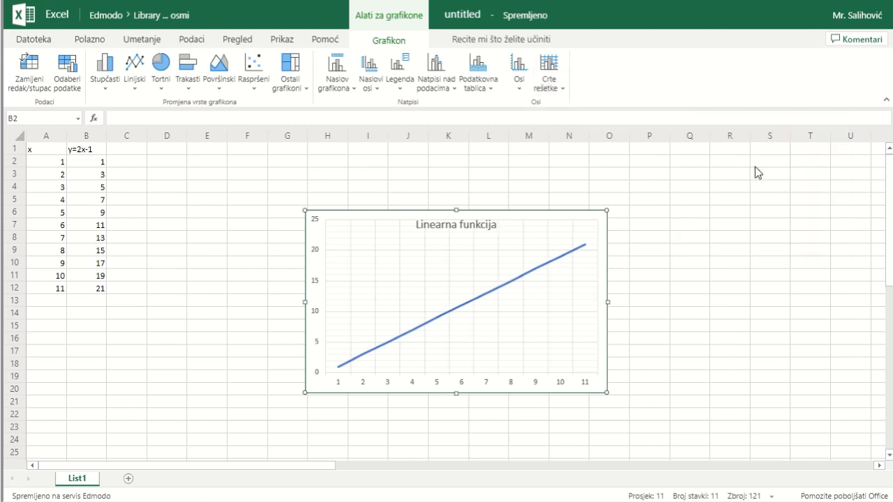
click(549, 70)
mouse_move(611, 119)
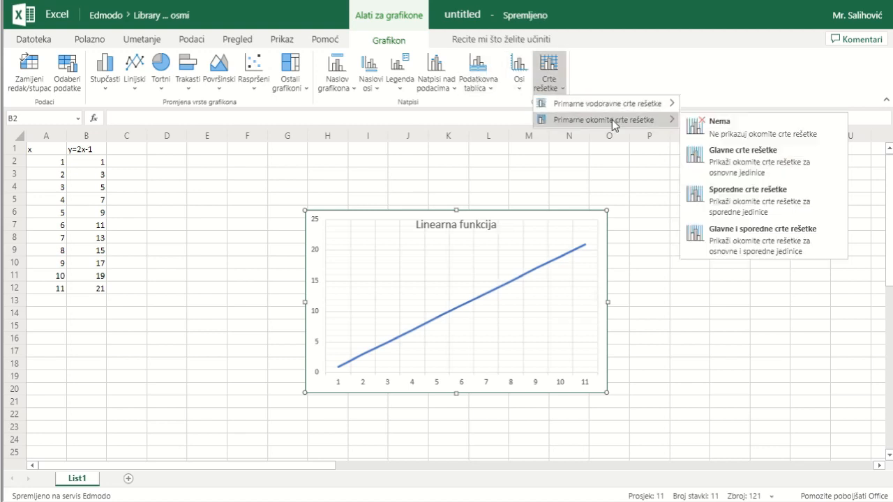
click(752, 204)
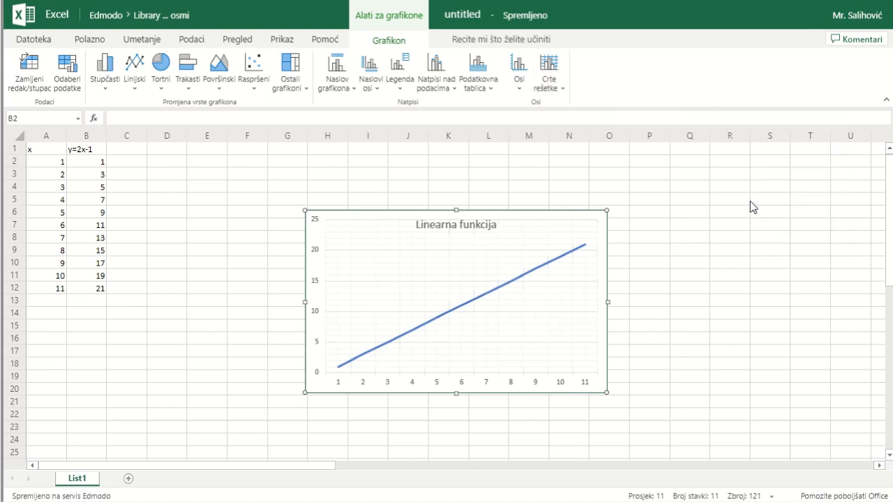
Set the chart's primary vertical gridlines to major and minor gridlines (Glavne i sporedne crte rešetke)
click(548, 73)
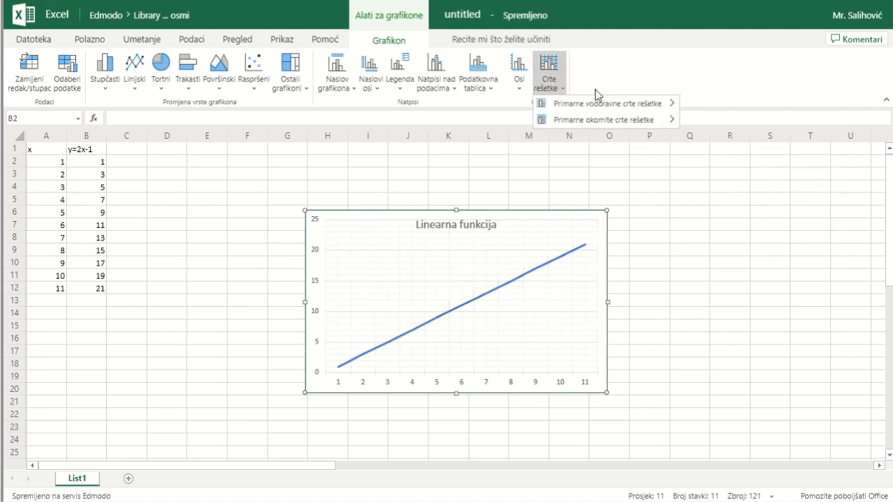
mouse_move(638, 119)
click(722, 227)
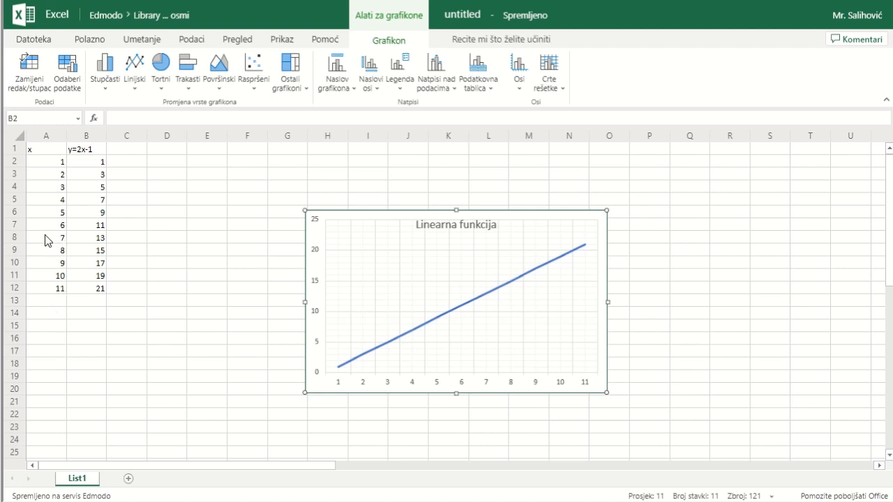
Highlight the x and y pairs in rows 8 and 2 to compare them with the plotted line, and reselect the chart
drag(48, 241, 106, 243)
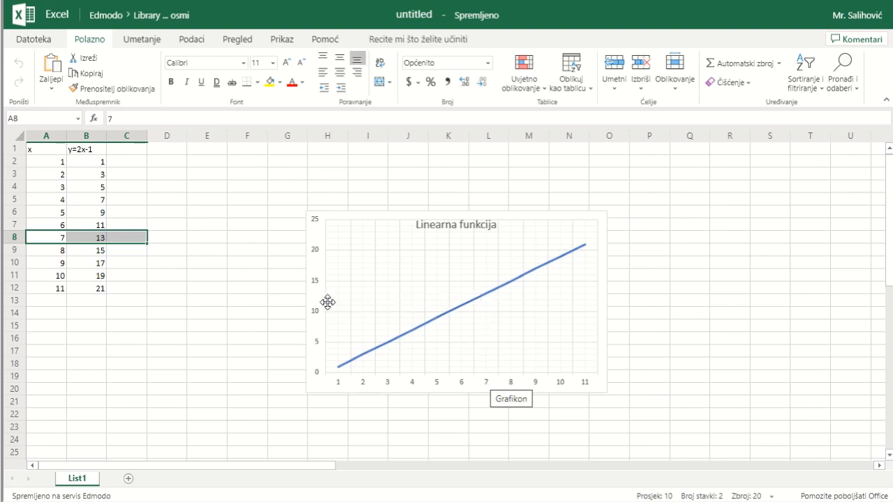
click(85, 351)
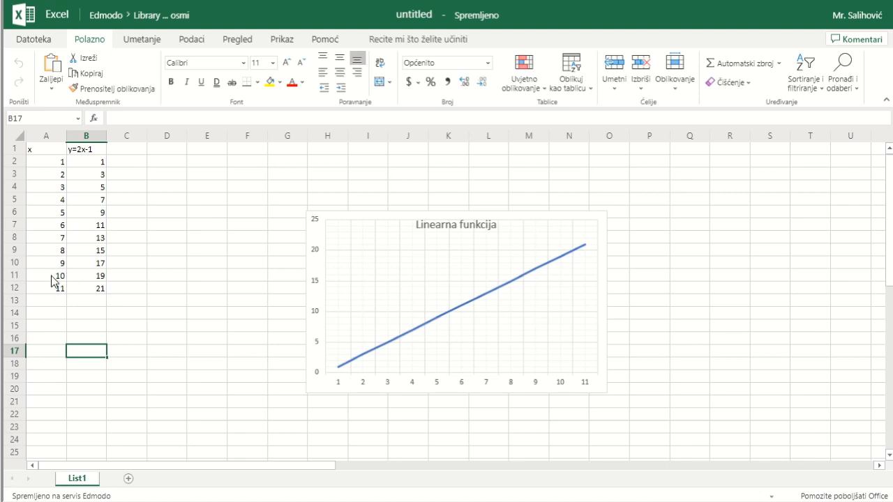
drag(56, 166, 96, 168)
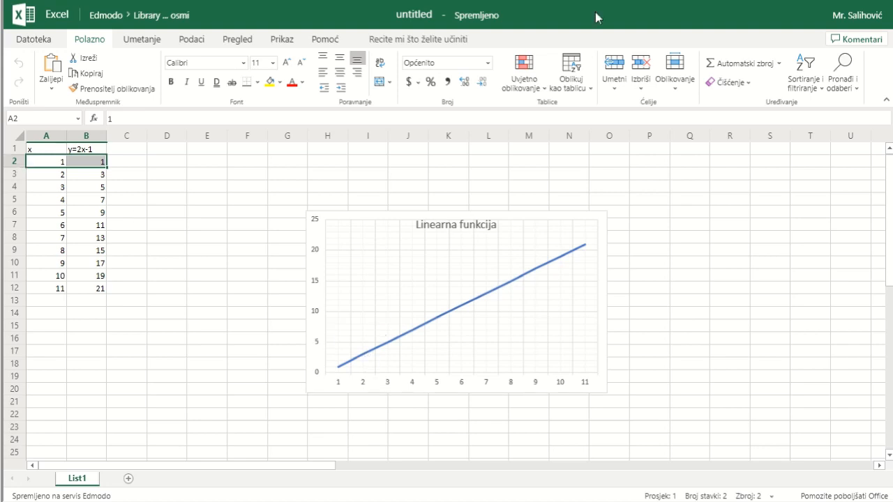
click(581, 311)
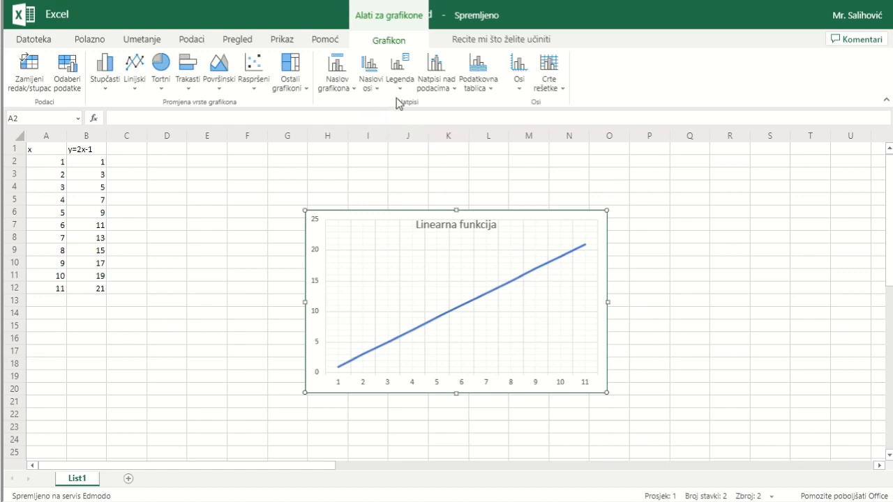